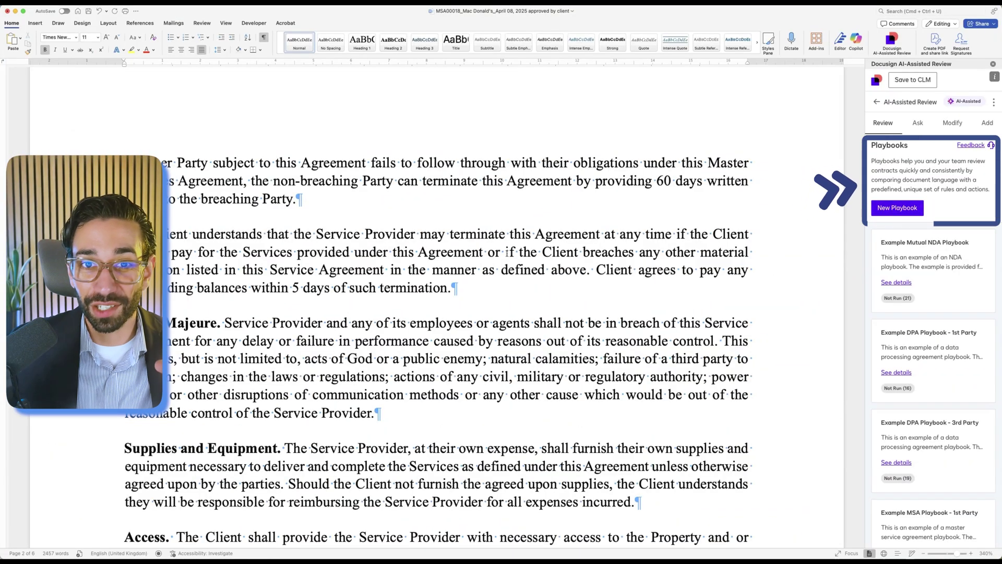
scroll(470, 245, "up", 10)
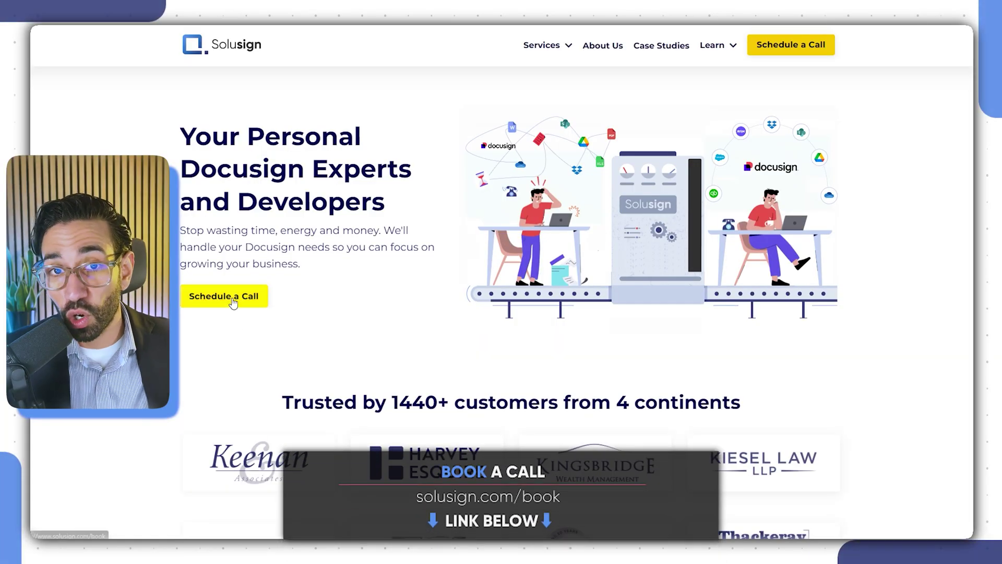
Go to Solusign's scheduling page and request a Docusign Development call booking.
left_click(232, 300)
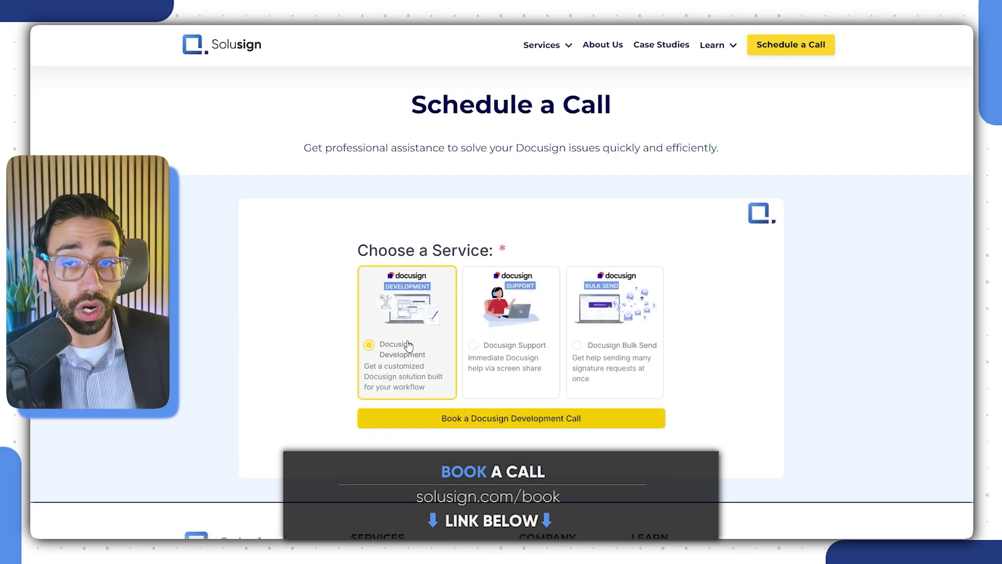
left_click(495, 418)
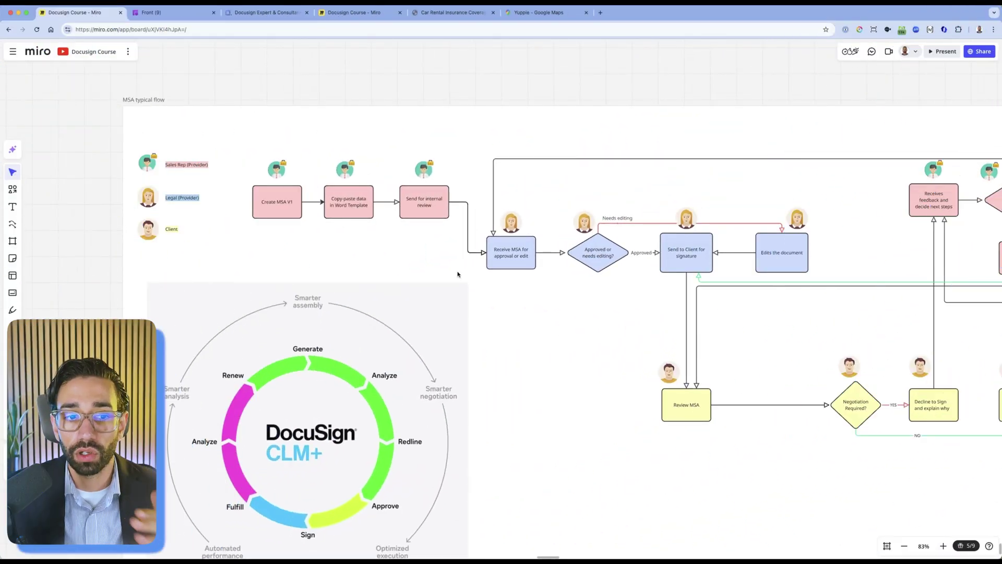
scroll(459, 274, "left", 2)
scroll(291, 249, "up", 5)
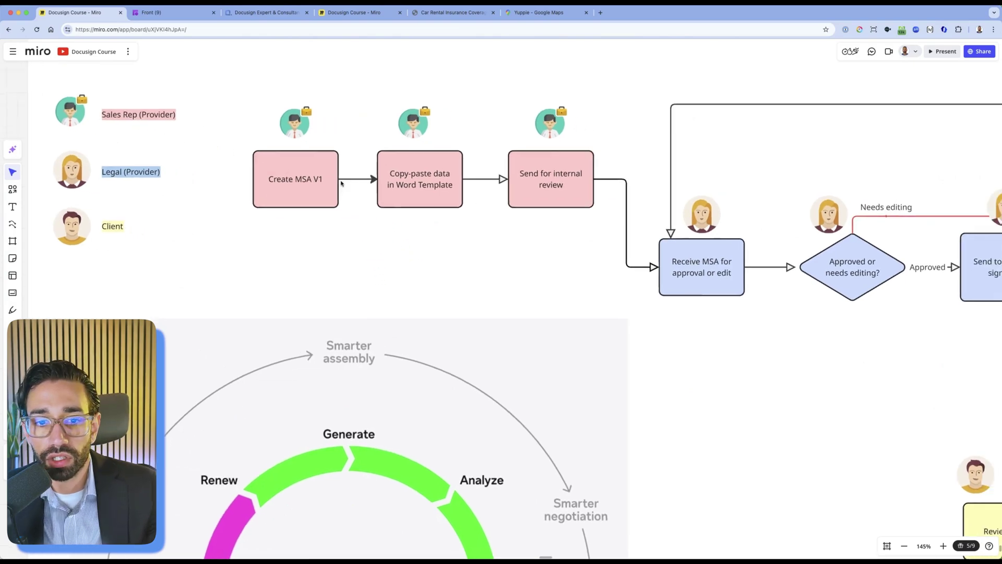
scroll(196, 157, "right", 5)
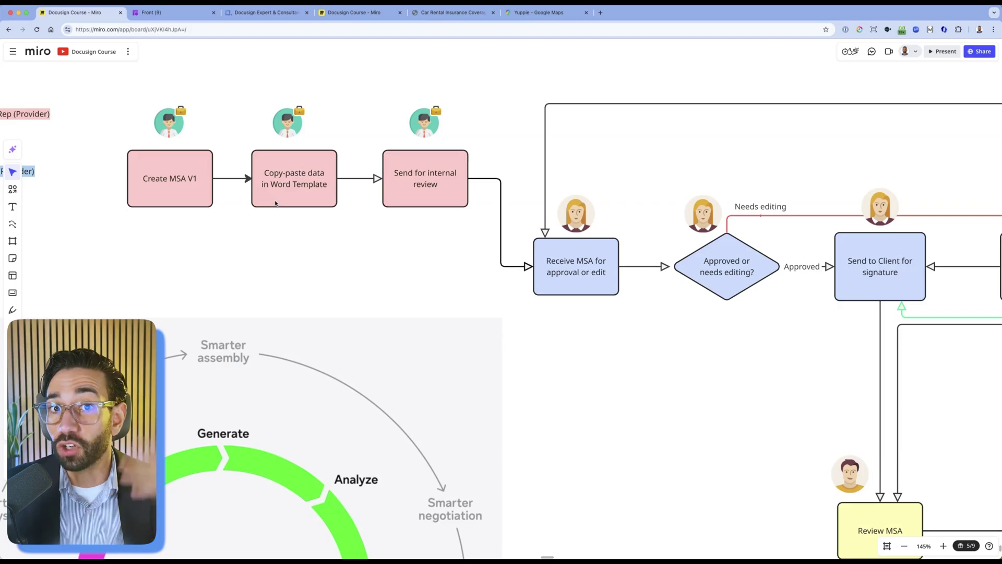
scroll(281, 211, "right", 3)
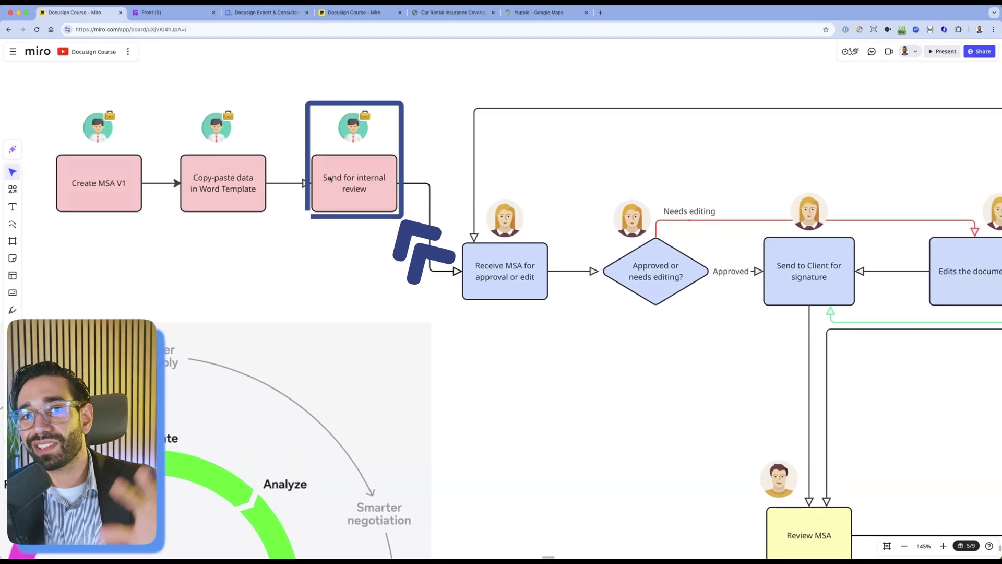
scroll(330, 179, "right", 1)
scroll(392, 192, "right", 2)
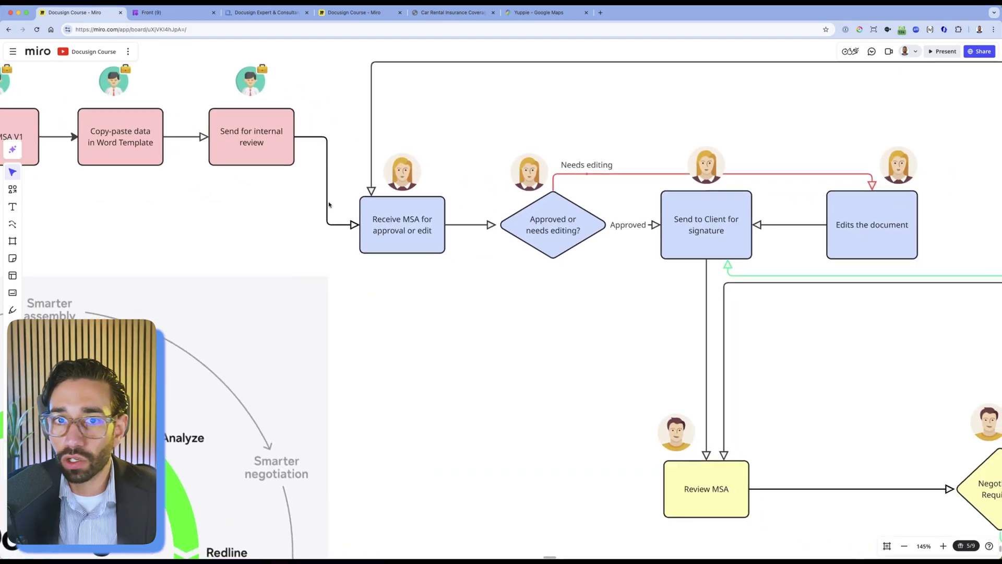
scroll(481, 208, "right", 5)
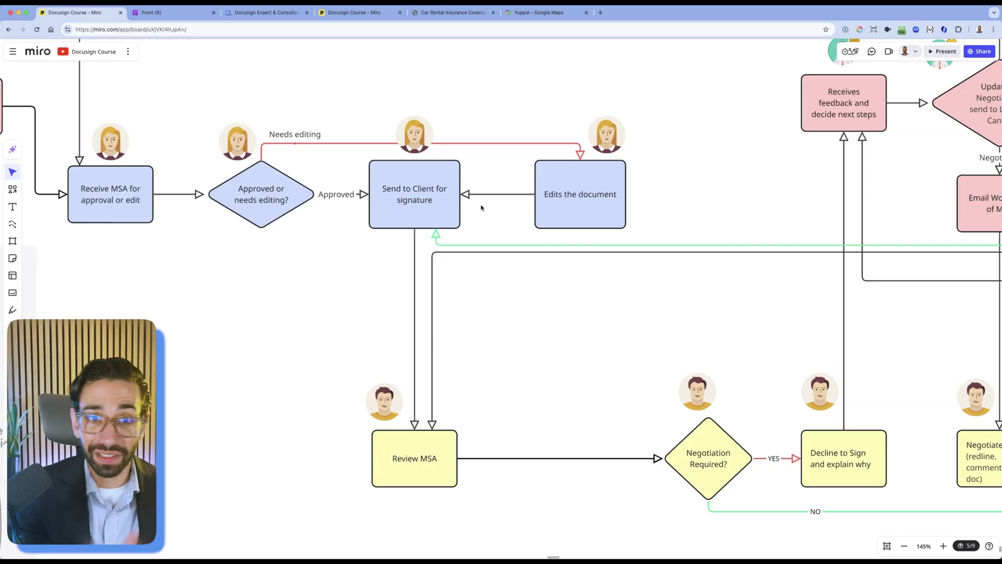
scroll(407, 258, "right", 5)
scroll(352, 298, "down", 3)
scroll(329, 317, "right", 1)
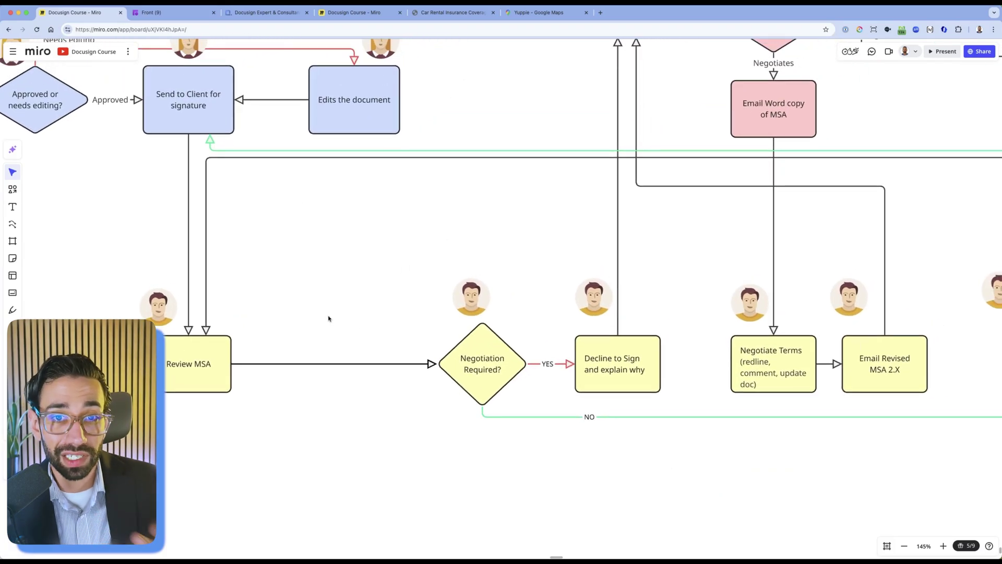
scroll(468, 353, "right", 1)
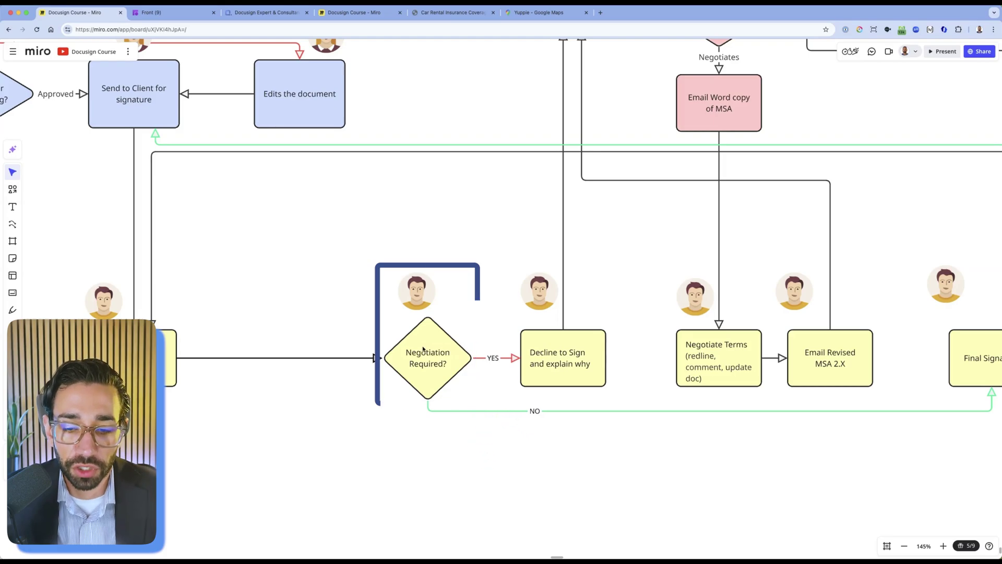
scroll(467, 345, "right", 1)
scroll(458, 346, "right", 3)
scroll(454, 346, "up", 2)
scroll(454, 346, "left", 2)
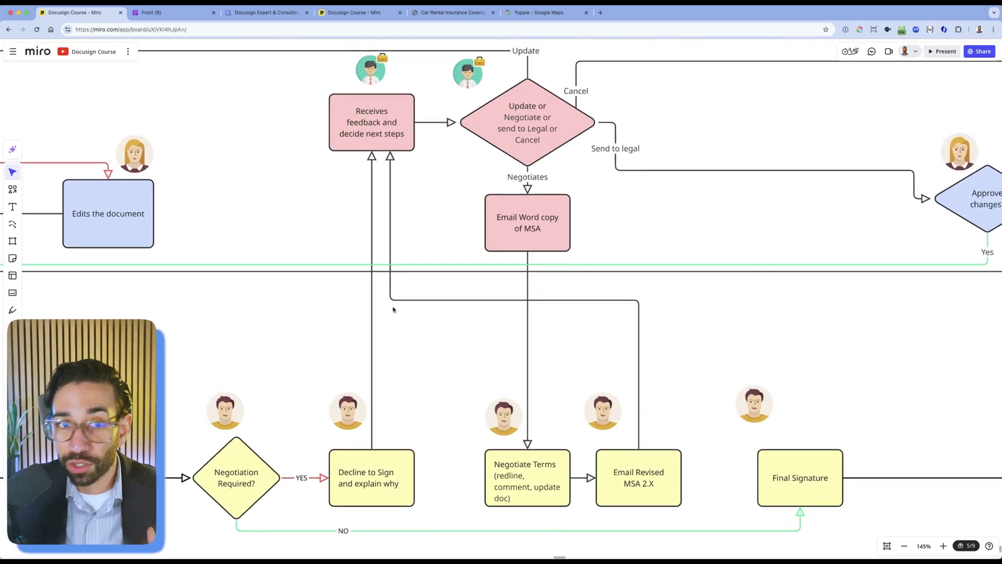
scroll(438, 329, "up", 1)
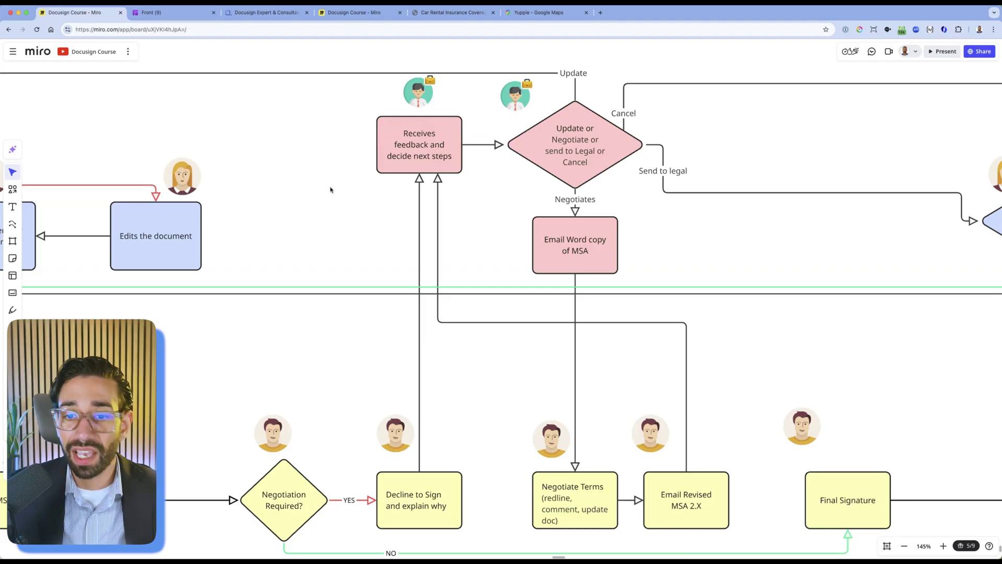
scroll(331, 189, "down", 2)
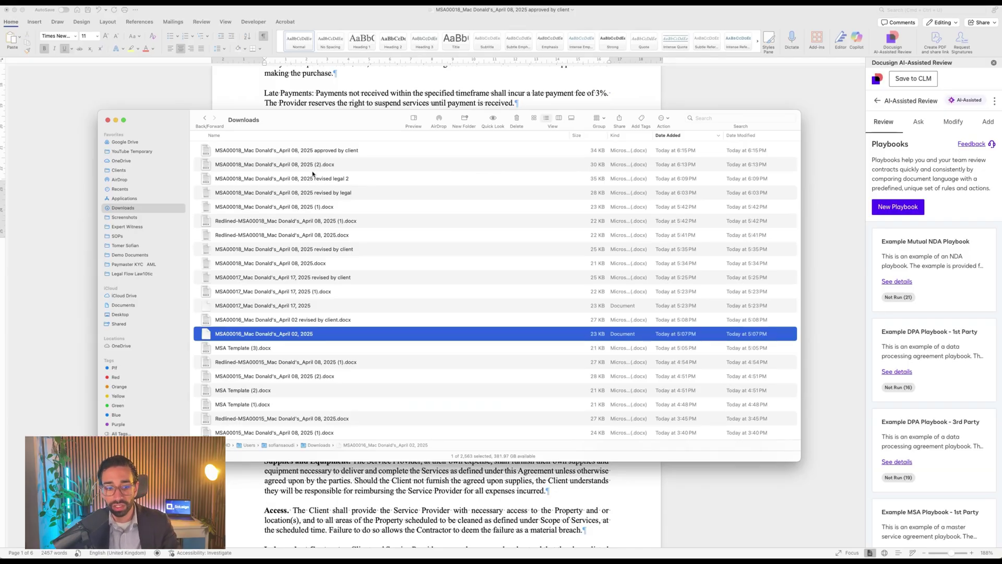
Browse the scattered MSA versions in Downloads: approved by client, another version, revised by legal.
left_click(295, 150)
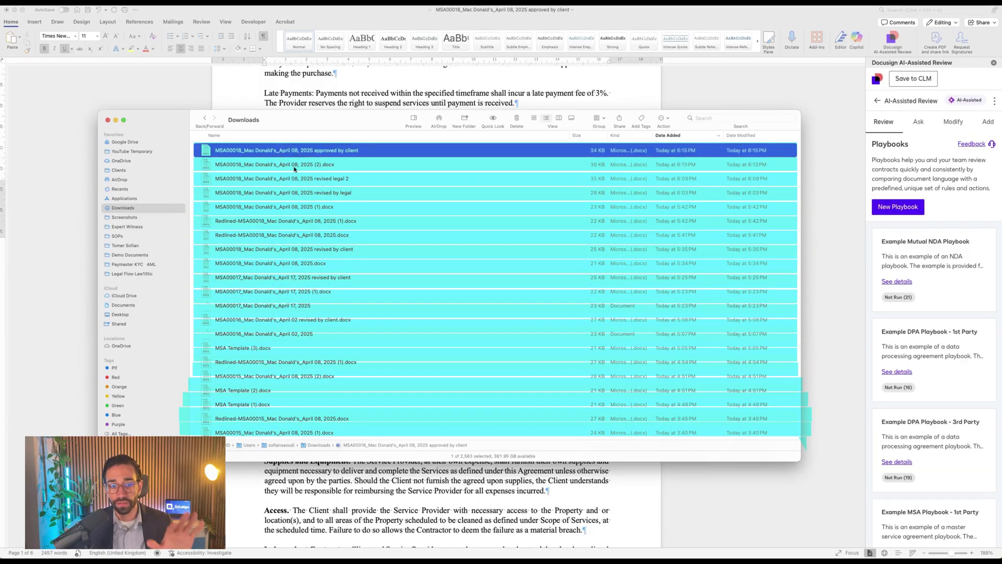
left_click(295, 165)
left_click(310, 193)
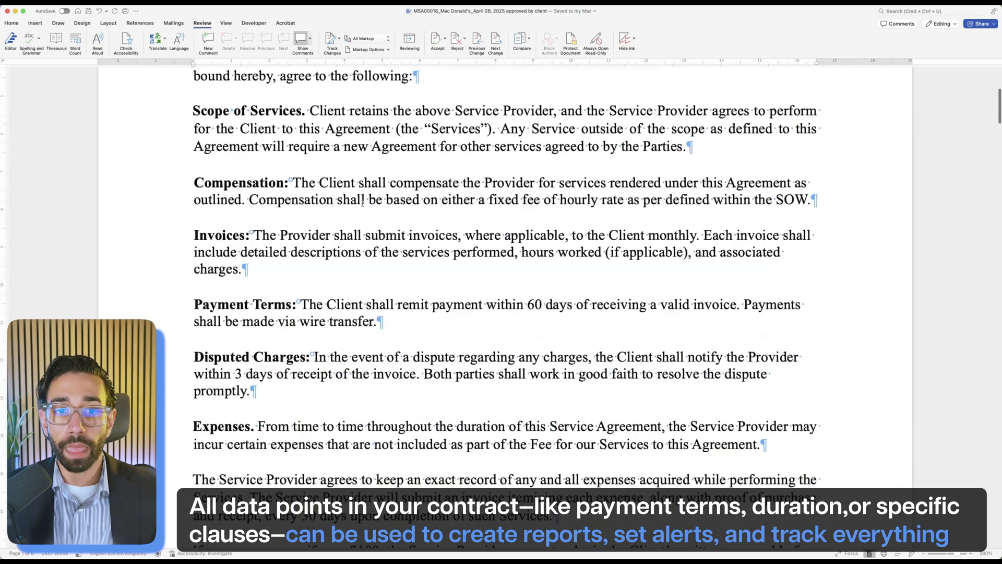
scroll(312, 312, "down", 3)
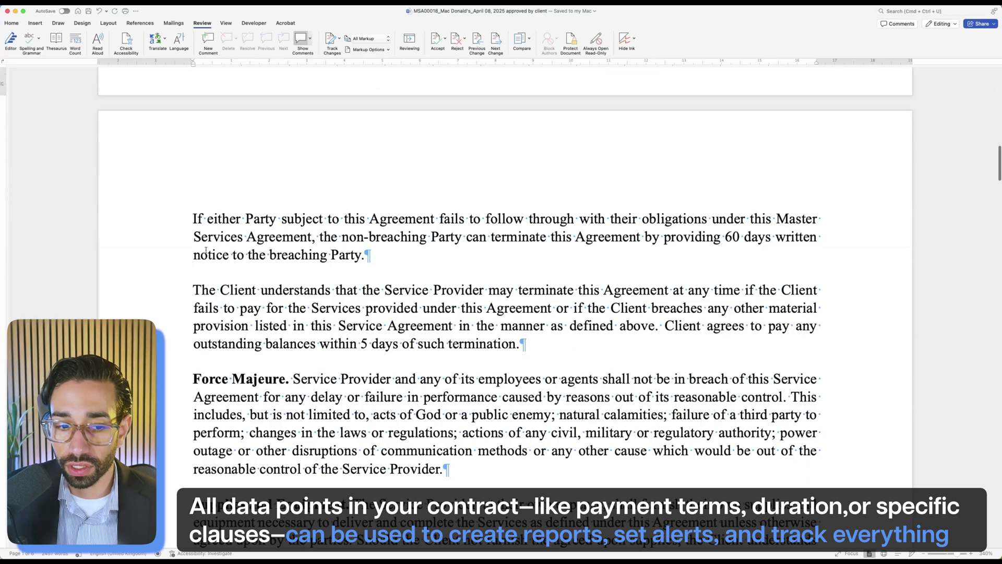
scroll(390, 221, "down", 2)
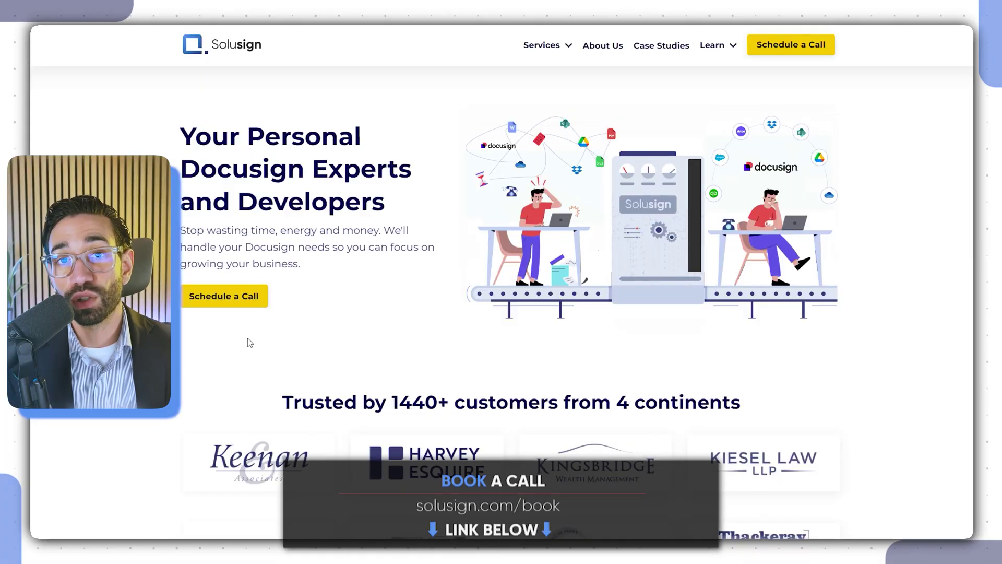
From Solusign's Schedule a Call page, choose to book a Docusign Development call.
left_click(234, 300)
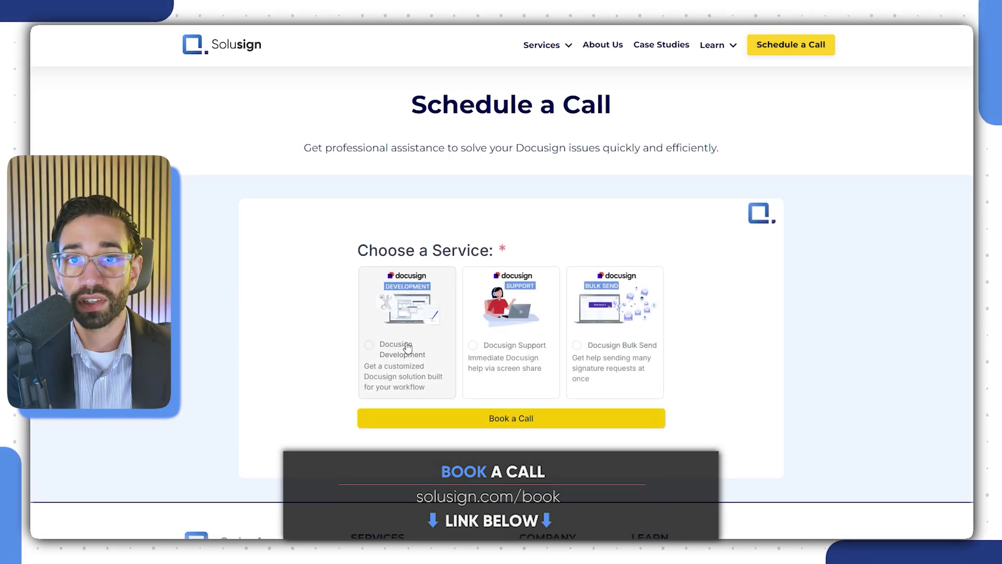
left_click(503, 423)
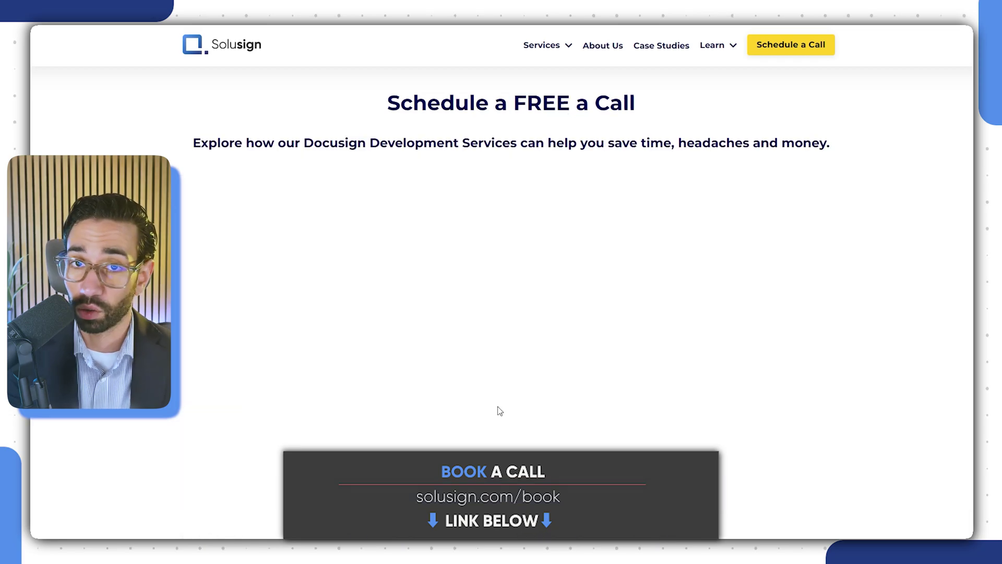